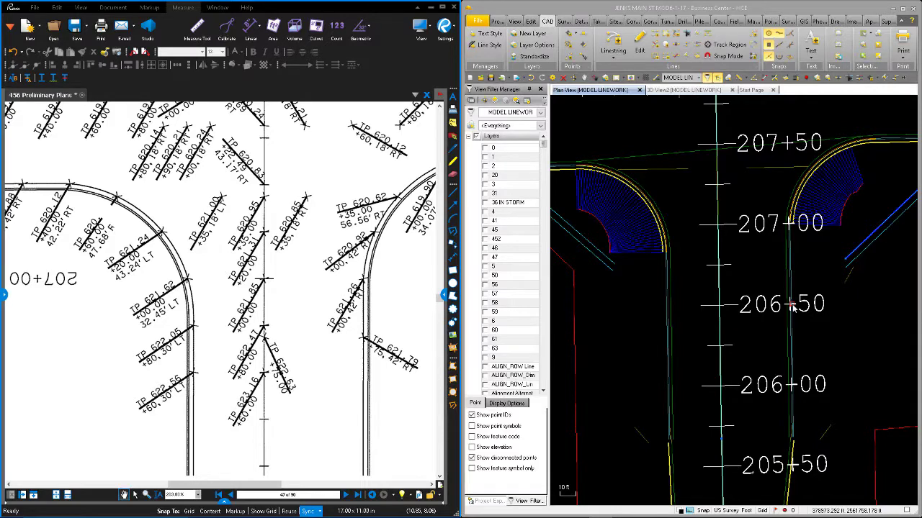
Step: Turn on point symbols, feature codes and elevations in the linework Advanced View Filter Settings
mouse_move(792, 305)
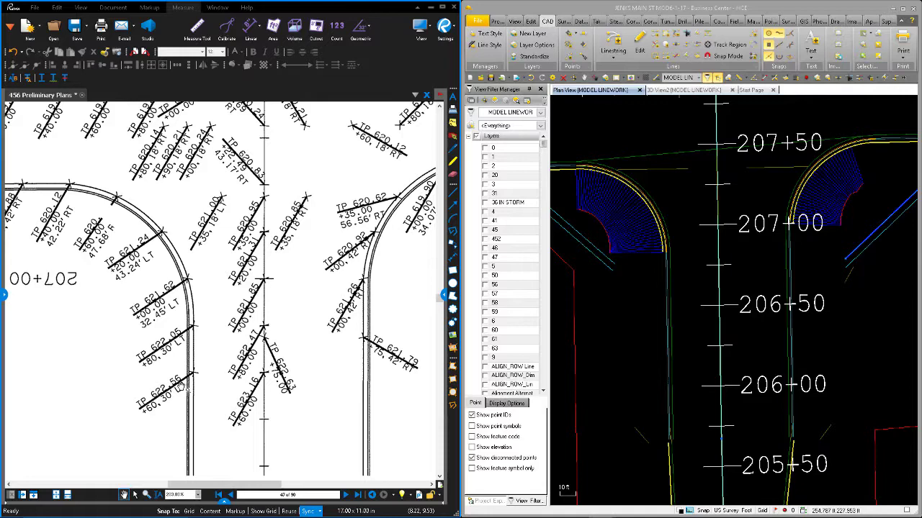
left_click(528, 100)
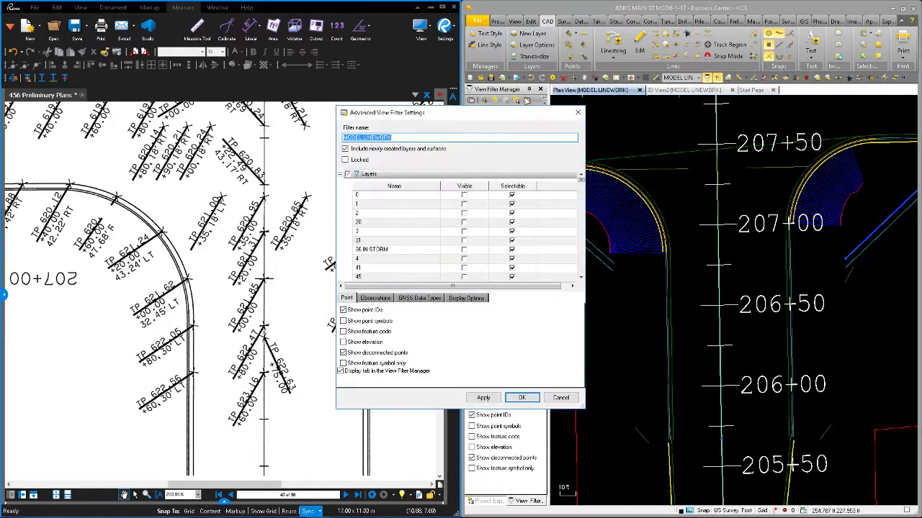
left_click(345, 322)
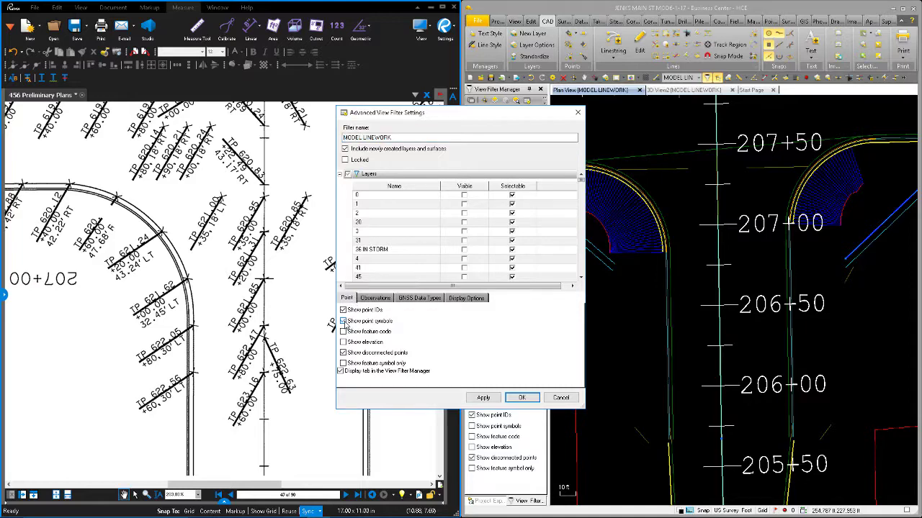
left_click(345, 331)
left_click(345, 342)
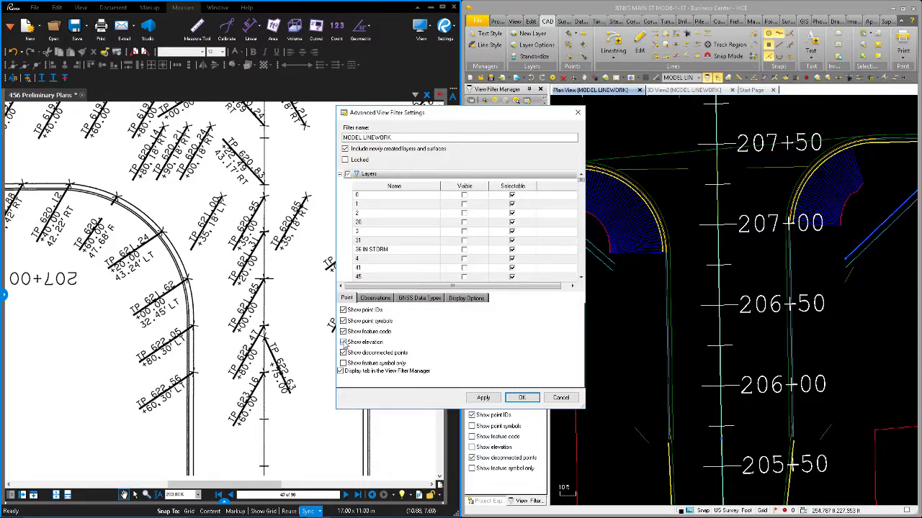
left_click(480, 398)
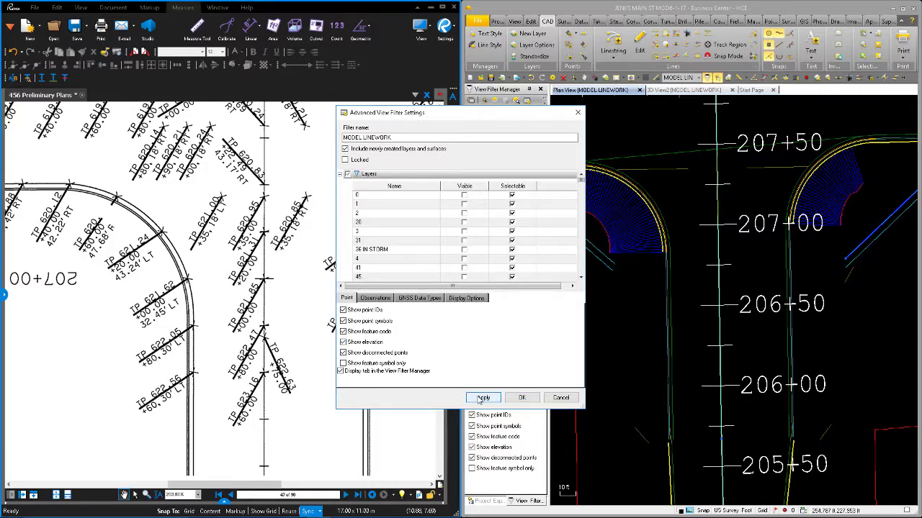
left_click(521, 399)
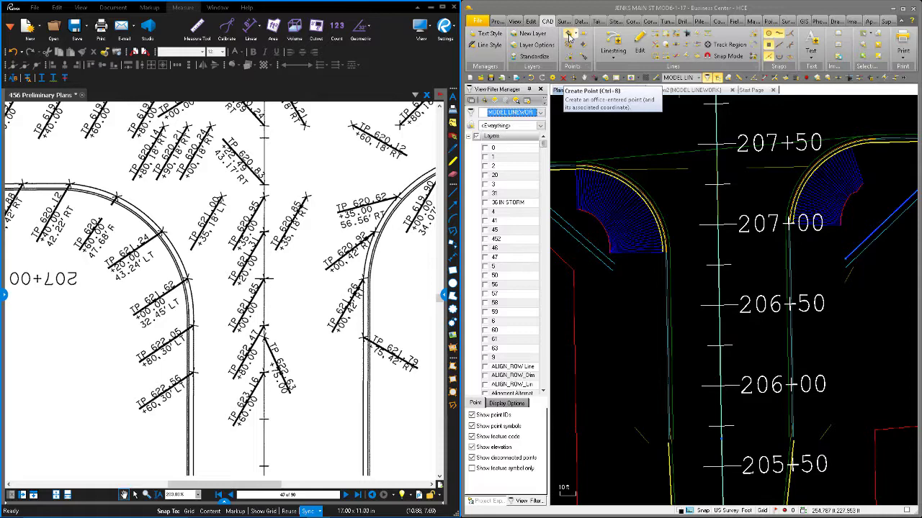
Step: Start a new point and replace the suggested ID 55 with 300
left_click(569, 36)
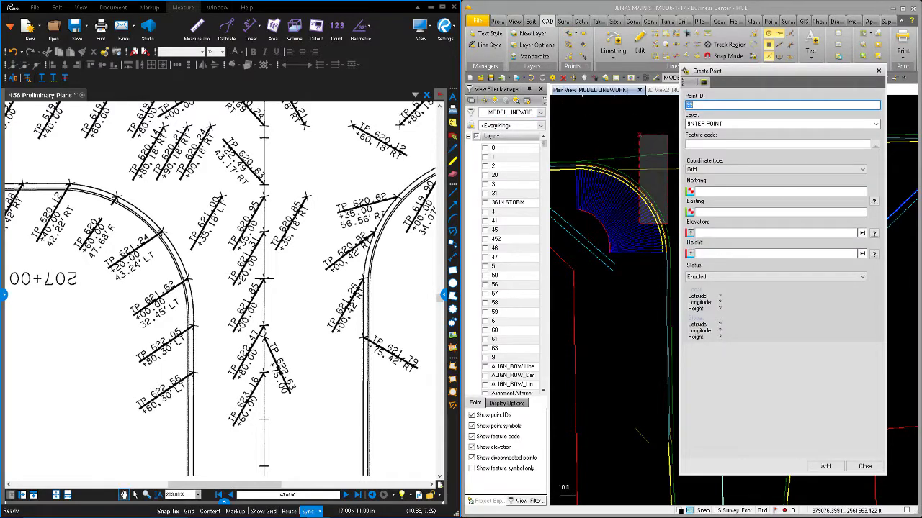
left_click(724, 107)
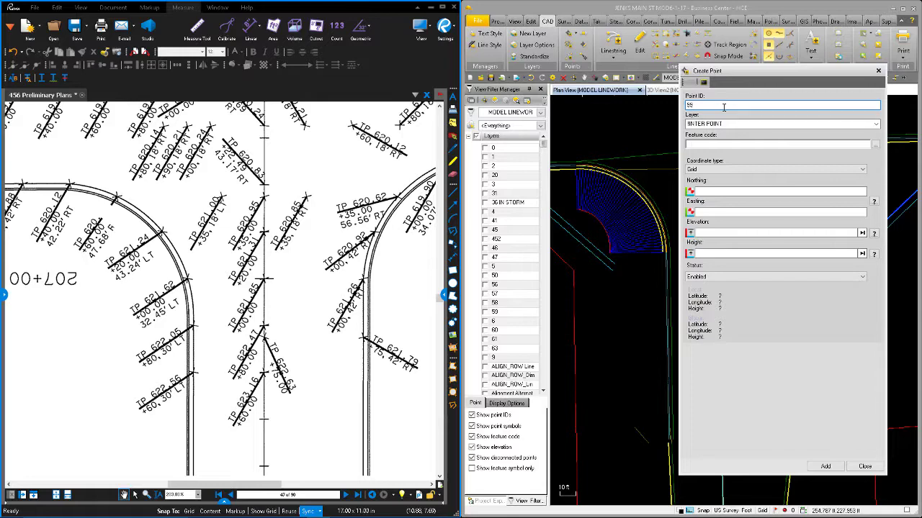
key("BackSpace")
key("BackSpace")
type("300")
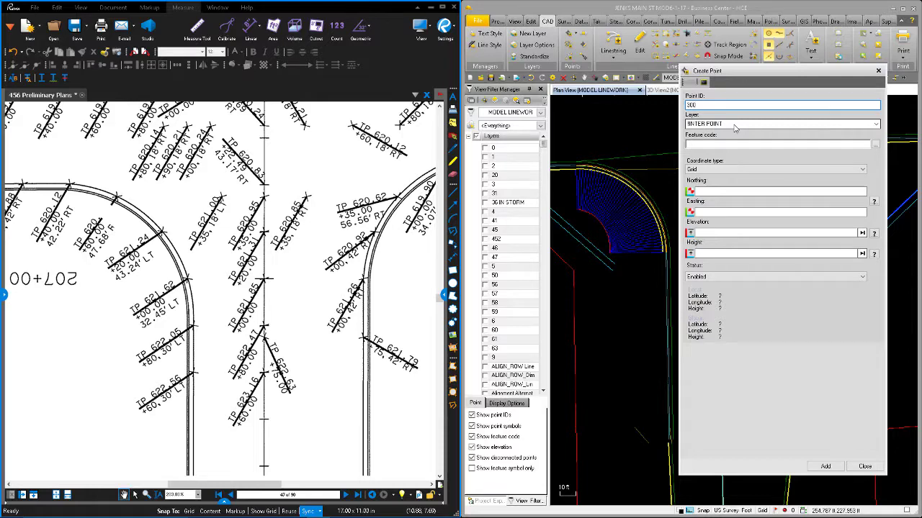
Step: Place the new point on the INTER POINT layer
left_click(734, 125)
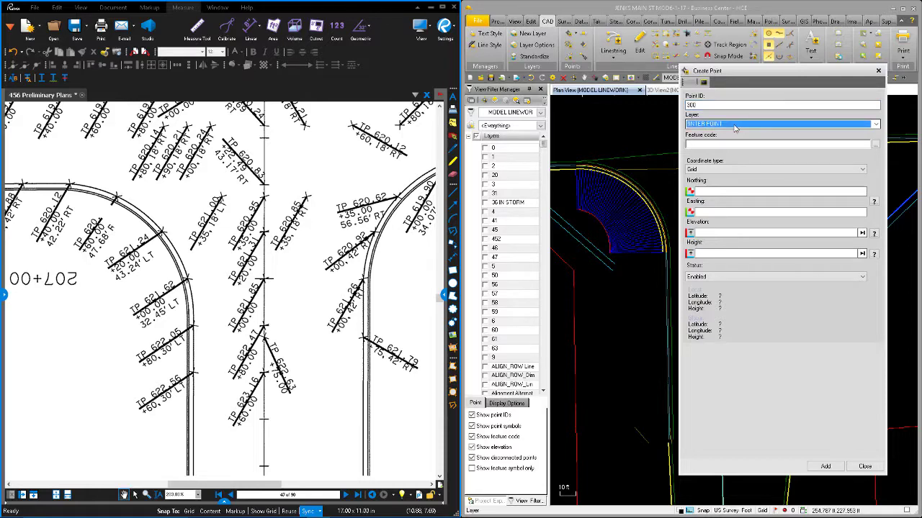
left_click(734, 125)
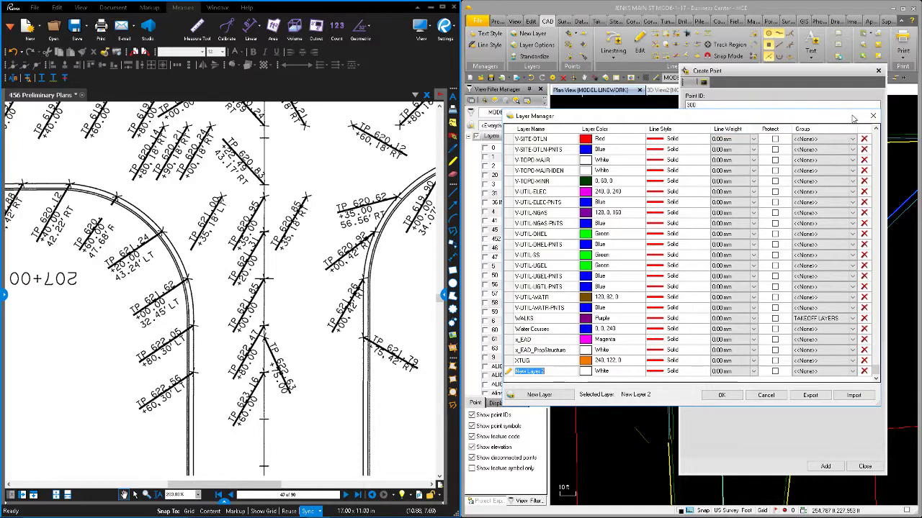
left_click(873, 116)
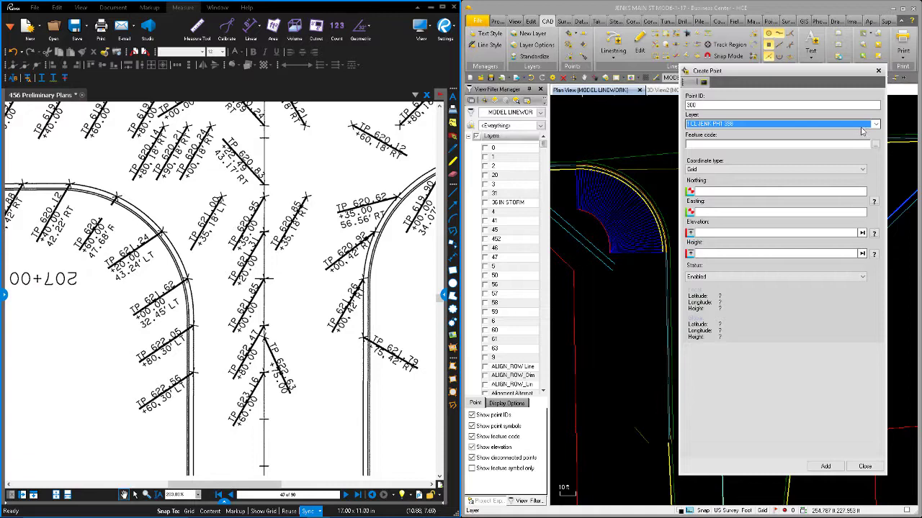
left_click(875, 124)
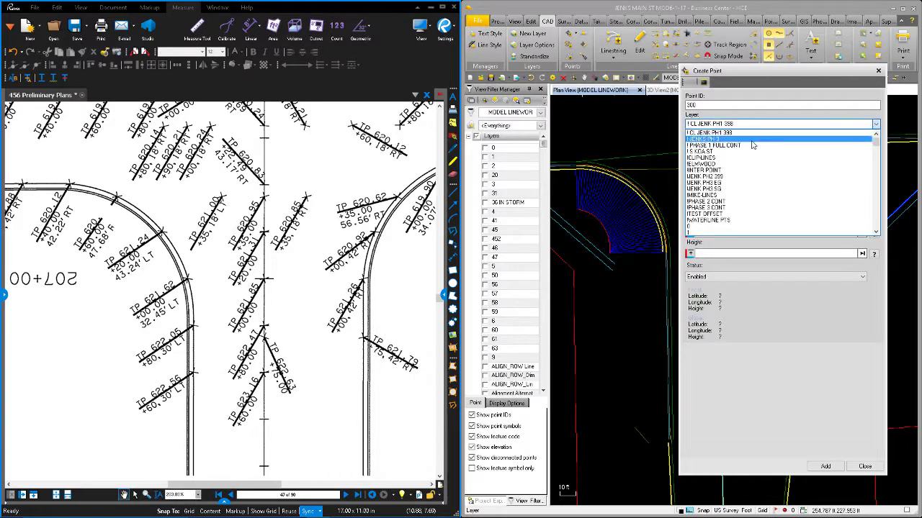
left_click(713, 170)
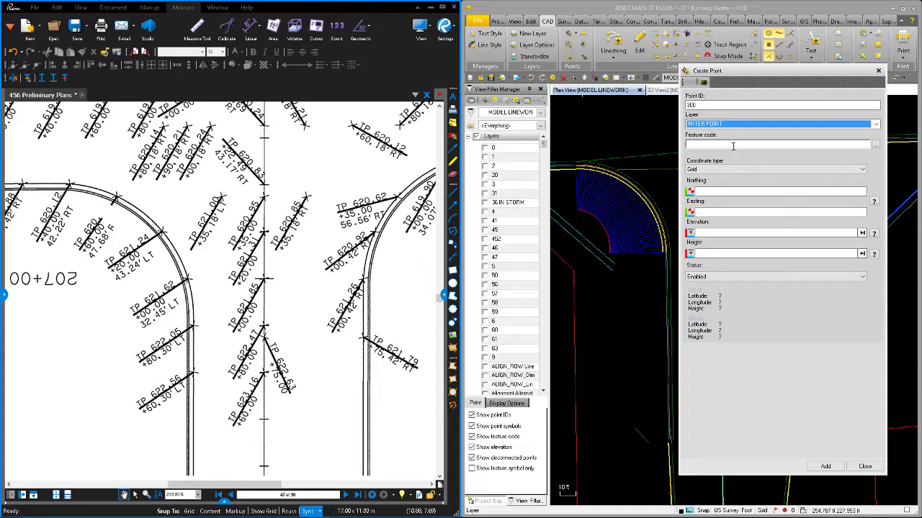
left_click(730, 145)
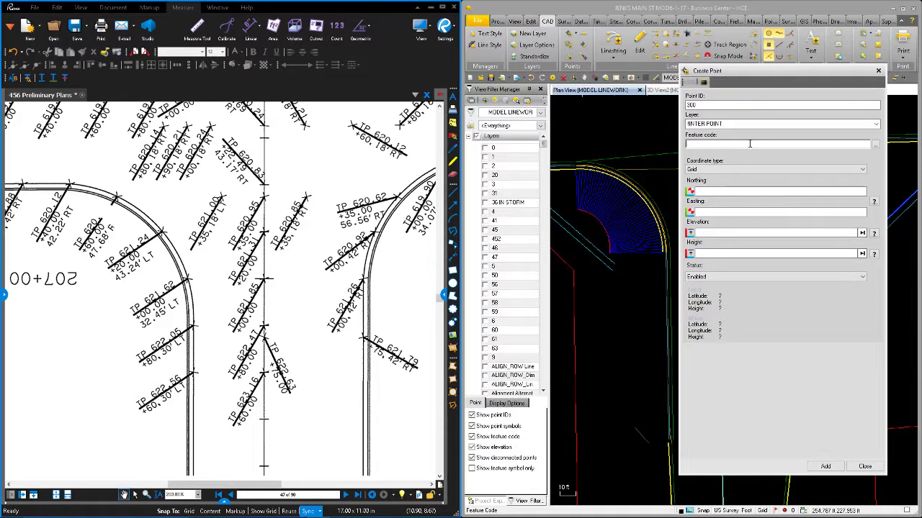
Step: Enter feature code '206+60 CS 30 LT' and set the easting and elevation quality
type("206")
type("-6")
type("0.0")
type("S 30")
type(" LT")
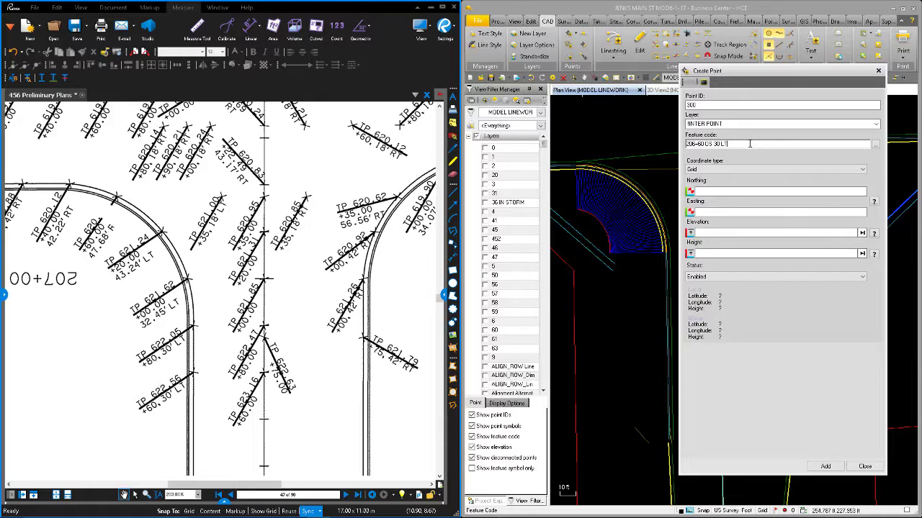
left_click(874, 204)
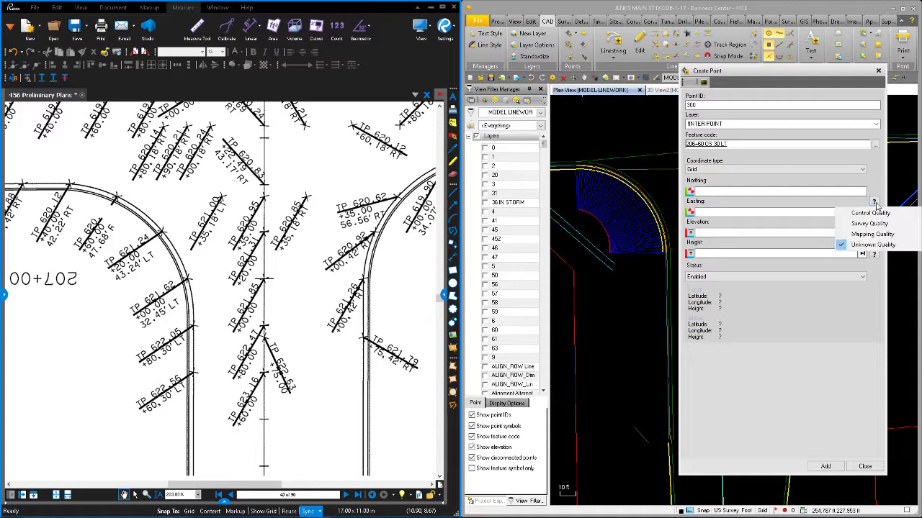
left_click(873, 223)
left_click(874, 233)
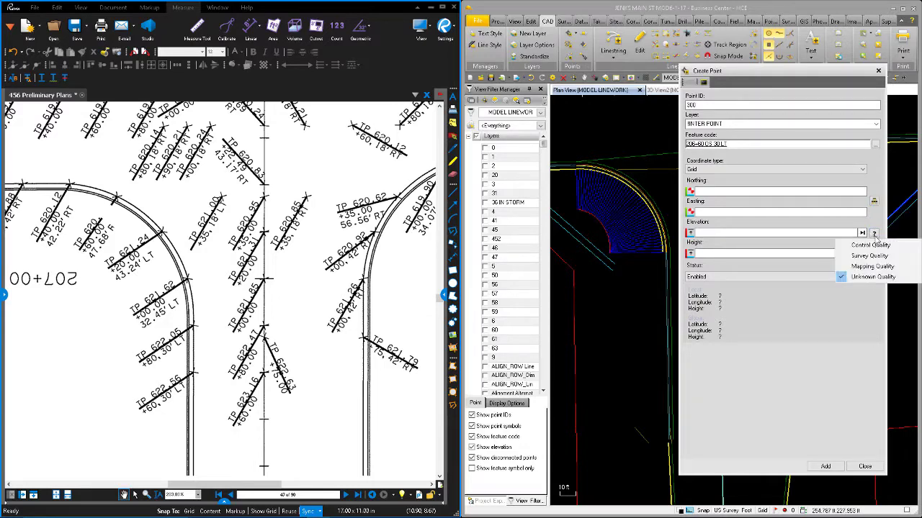
left_click(841, 248)
left_click(713, 192)
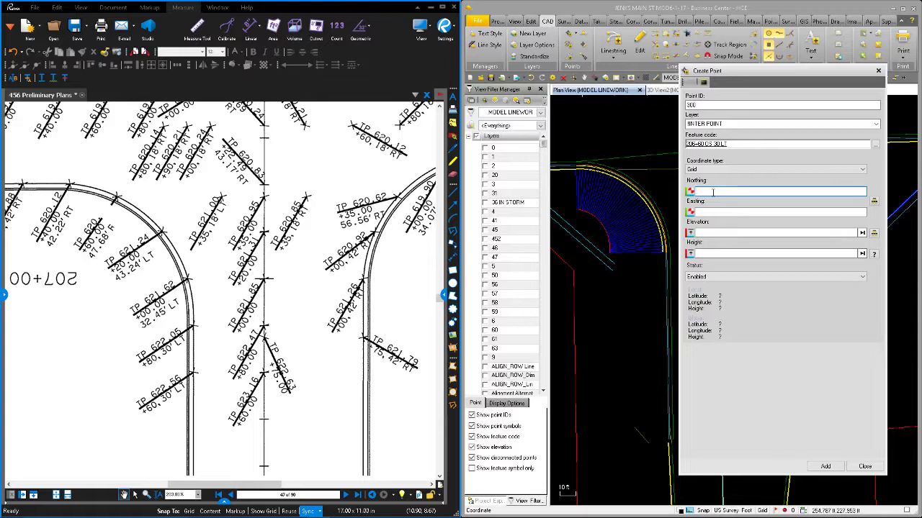
Step: From the Northing field's context menu, go to Offset > Offset Line
right_click(713, 192)
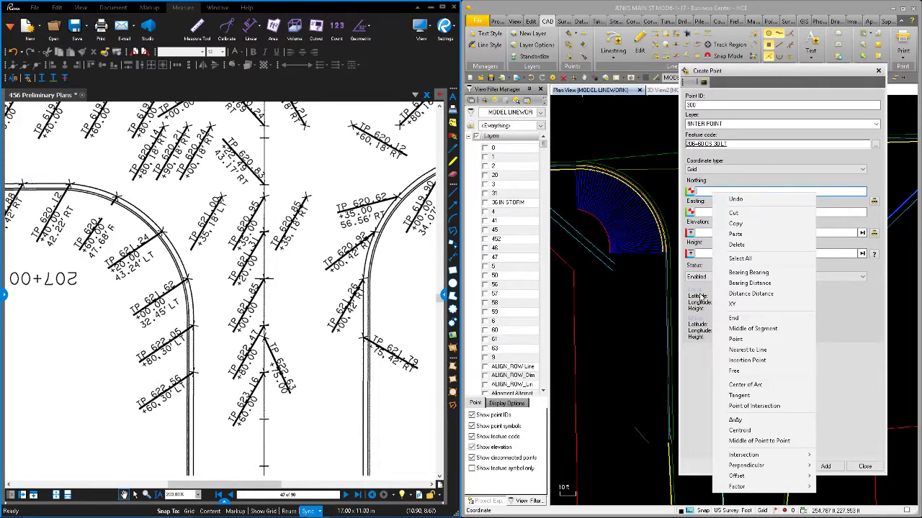
mouse_move(738, 476)
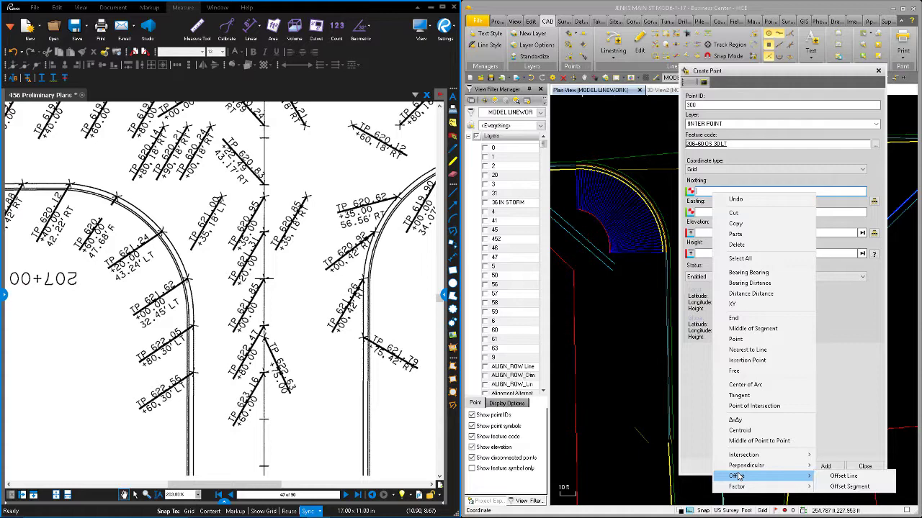
Step: Locate point 300 at station 206+60, offset -30 from CL ELMWOOD, enter its elevation and add it
left_click(839, 475)
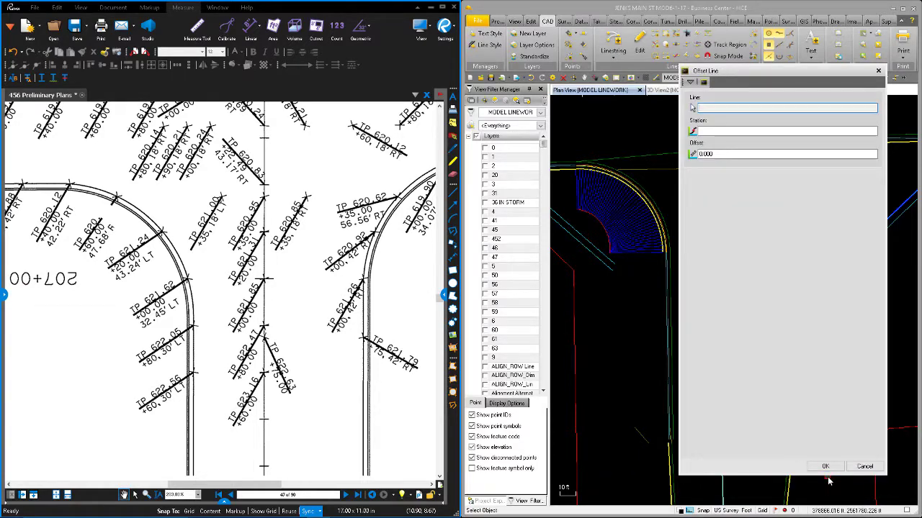
scroll(576, 378, "down", 3)
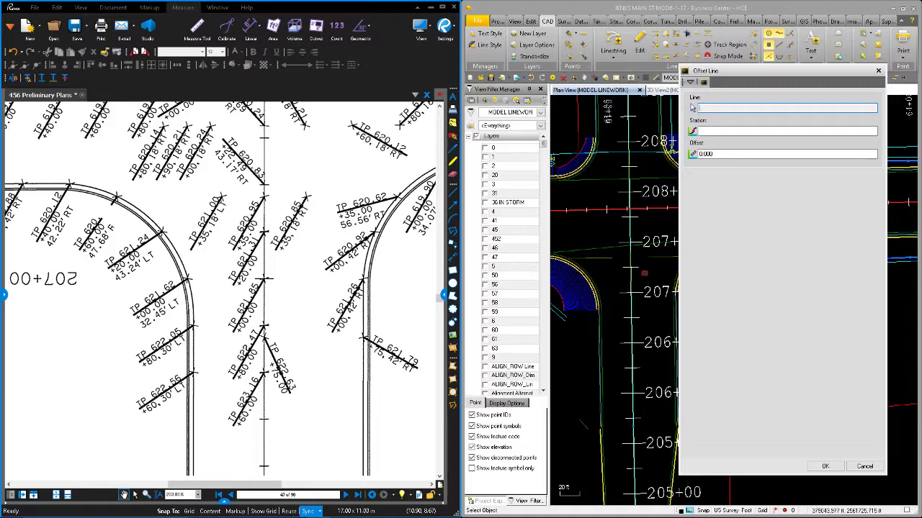
left_click(633, 283)
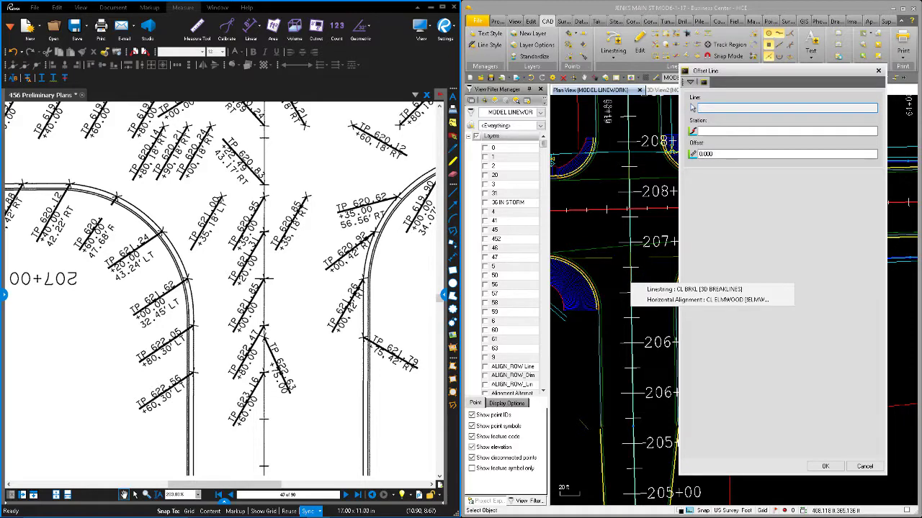
left_click(644, 300)
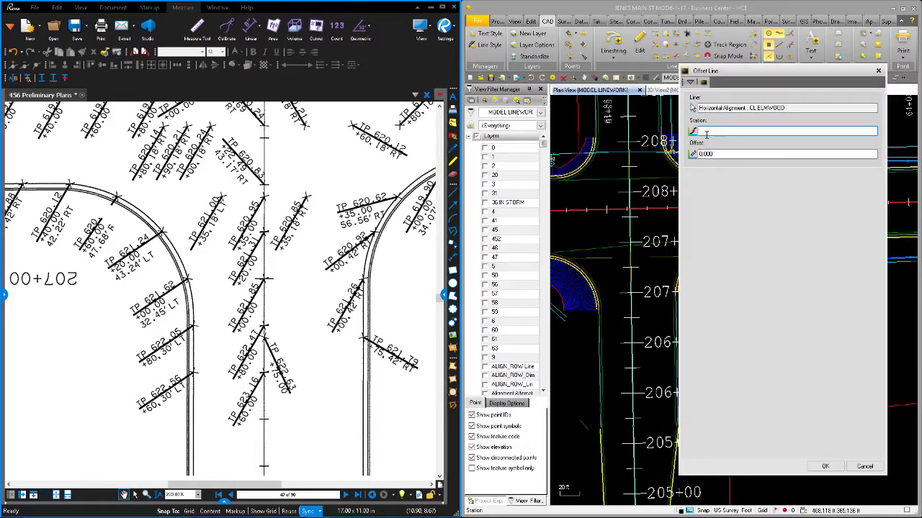
type("6")
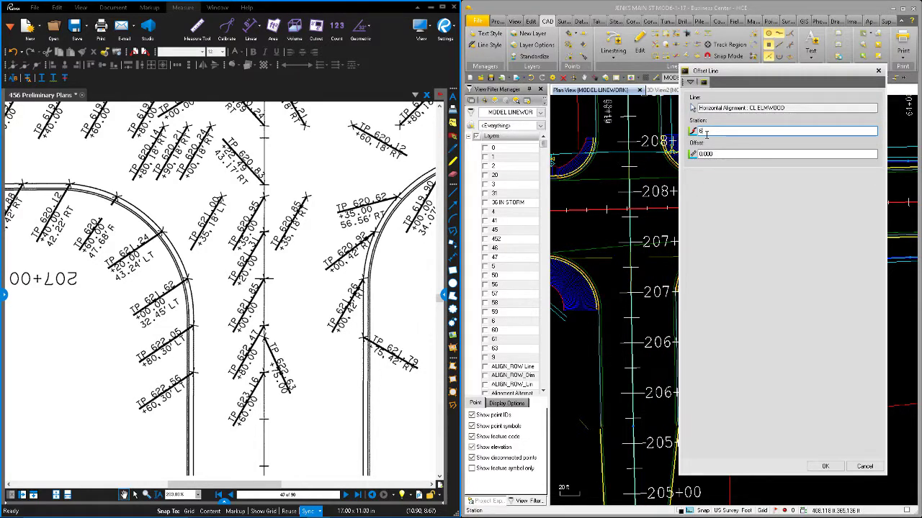
type("06+60")
key("Tab")
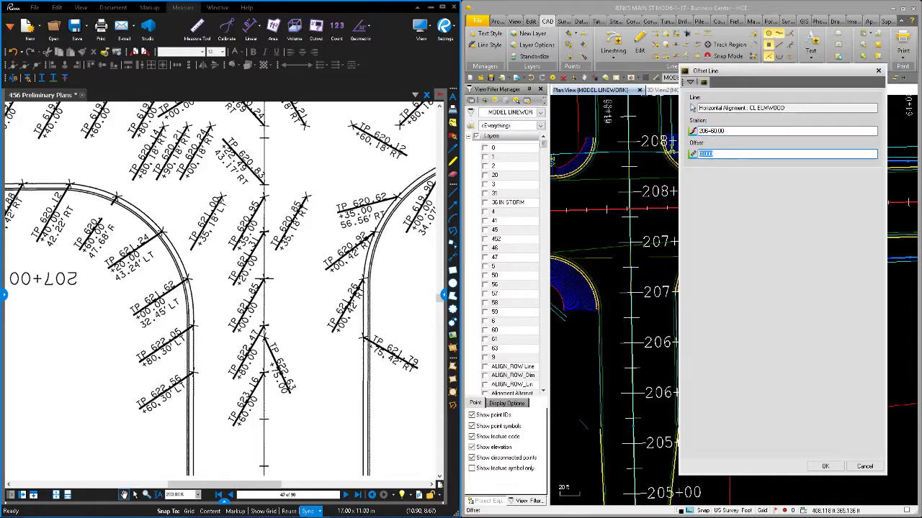
type("1")
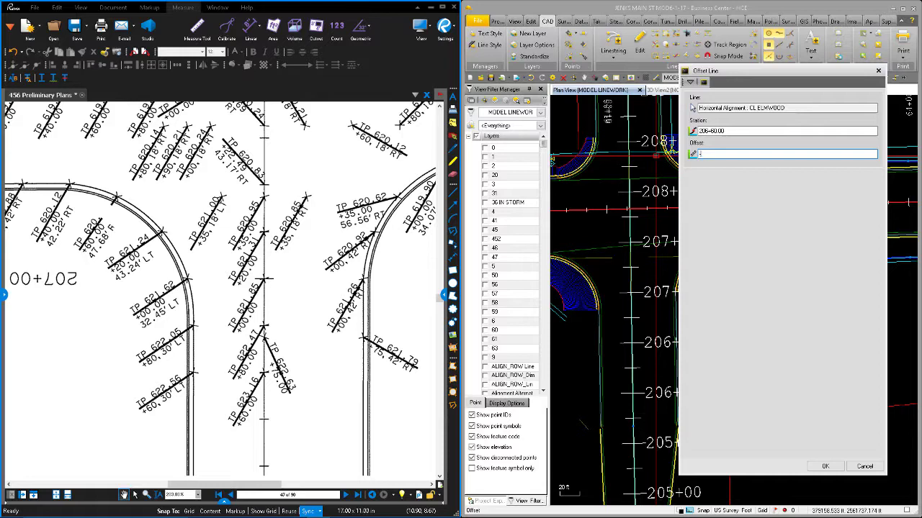
type("30")
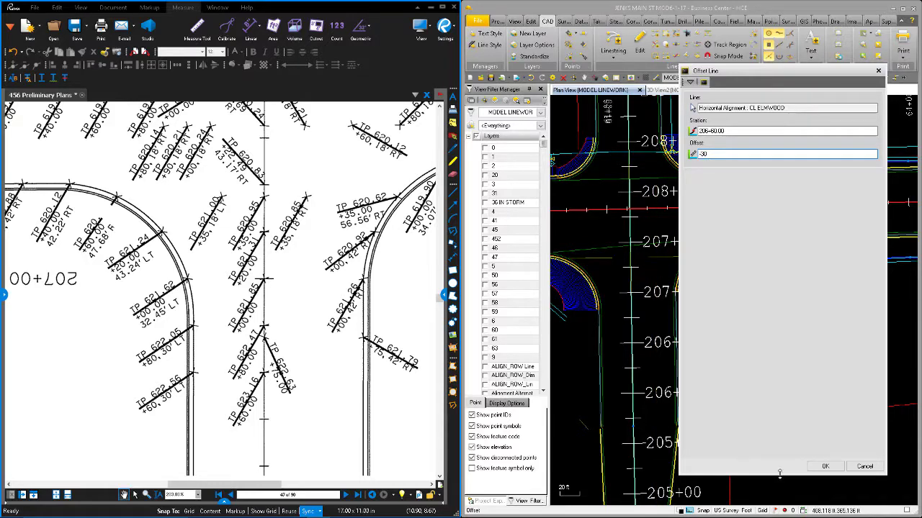
left_click(823, 467)
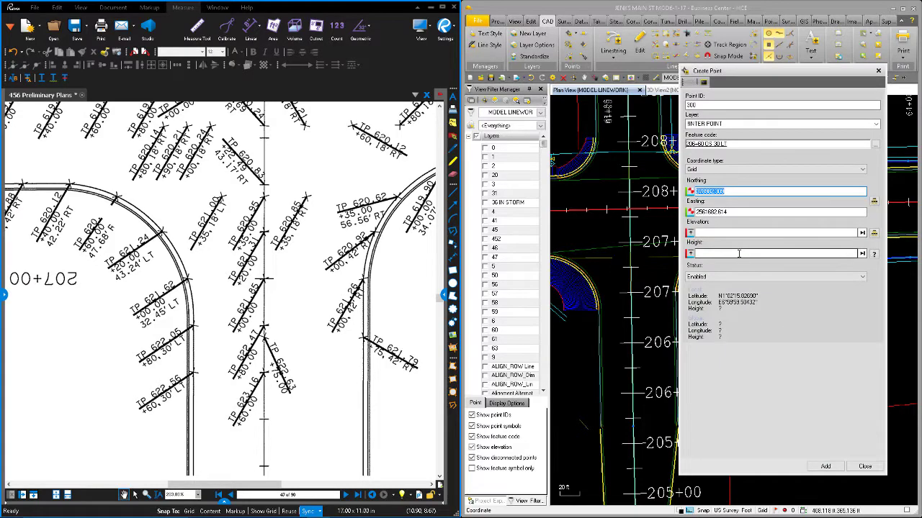
key("Tab")
key("Tab")
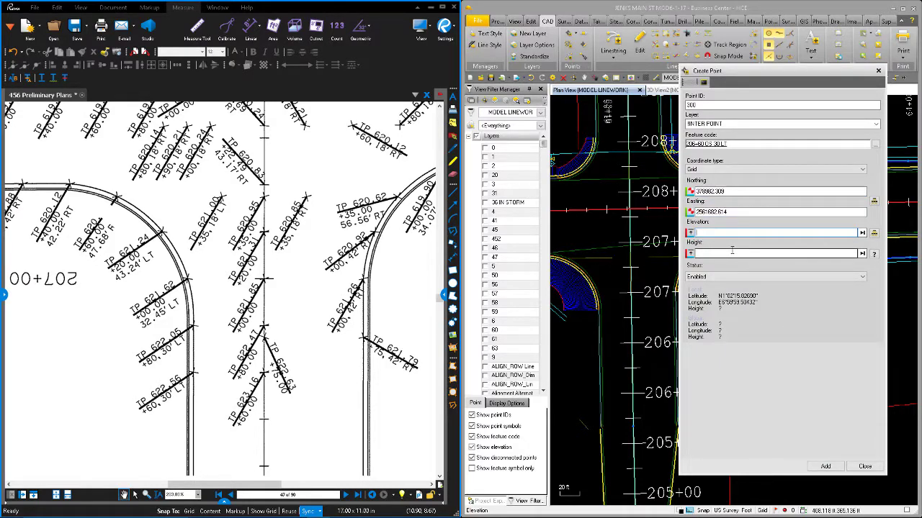
type("622.56")
key("Return")
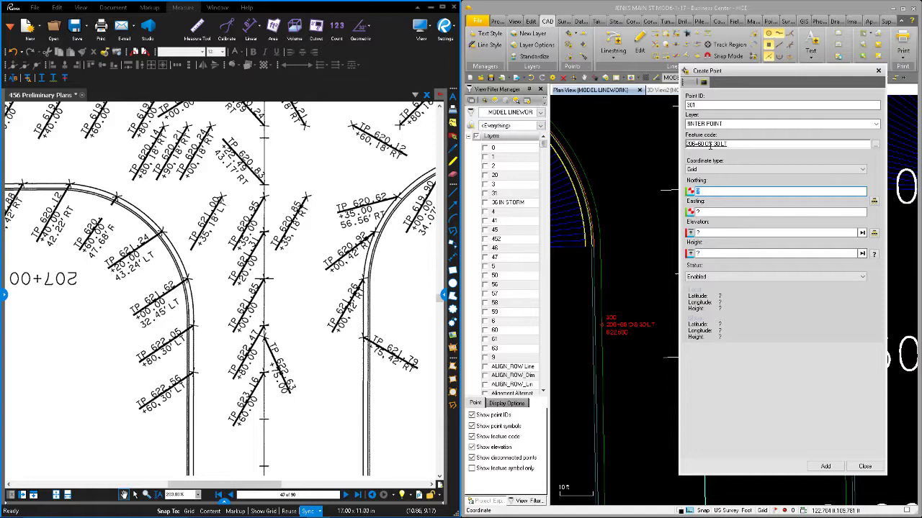
Step: Change the feature code to 206+80 CS 30 LT for point 301
left_click(706, 144)
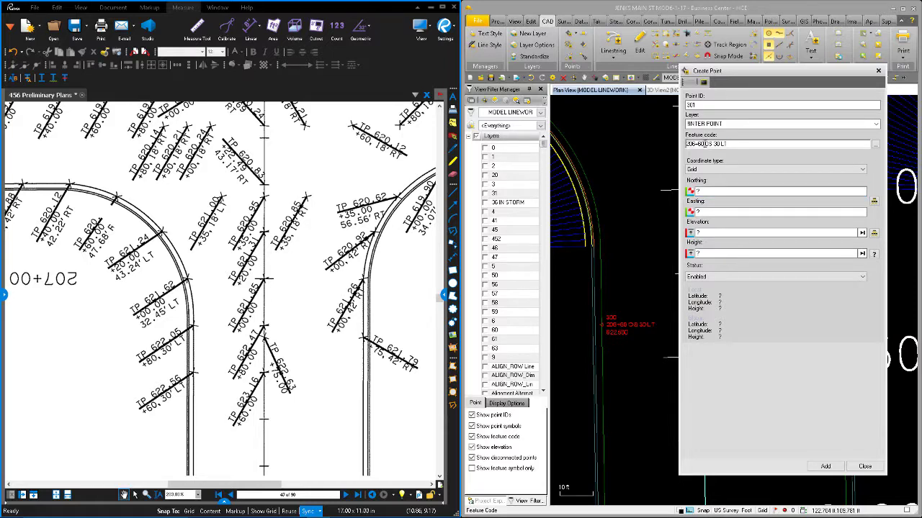
key("BackSpace")
type("8")
Step: Position point 301 at station 206+80, offset -30 from CL ELMWOOD, elevation 622.05, and add it
left_click(744, 192)
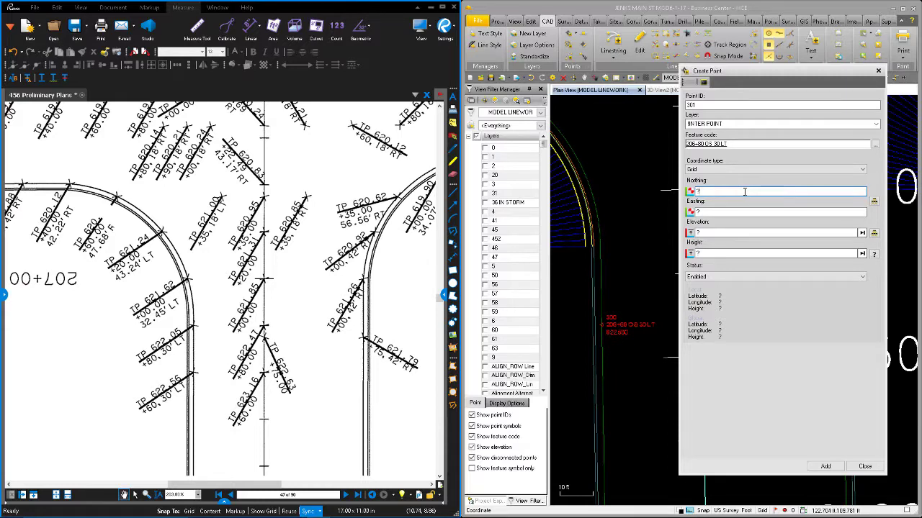
right_click(723, 191)
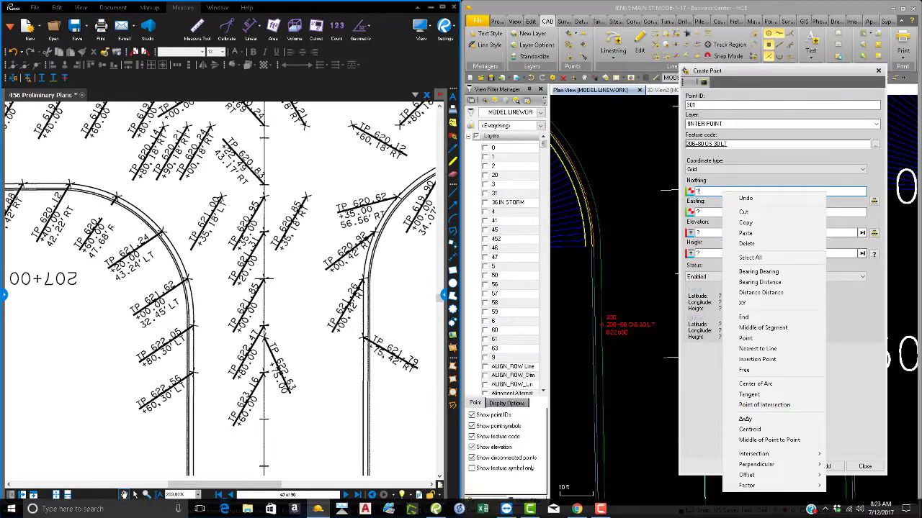
mouse_move(749, 475)
left_click(872, 478)
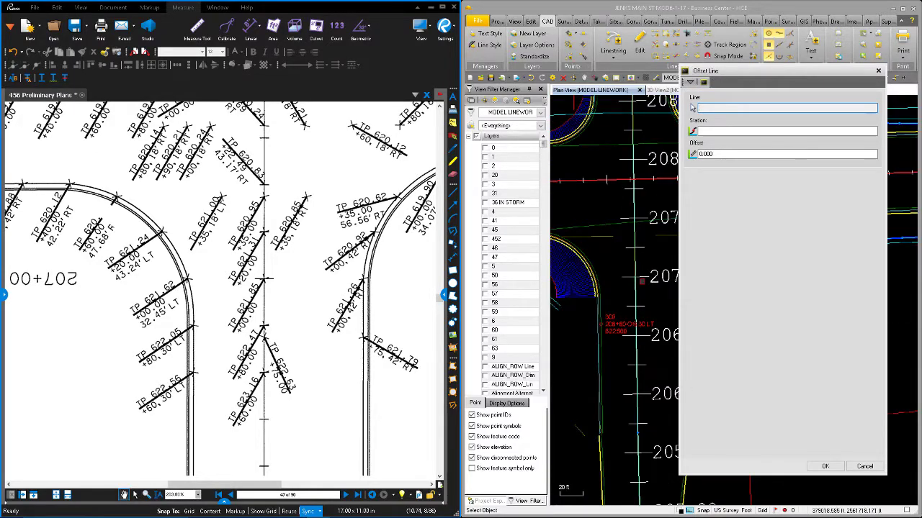
left_click(638, 281)
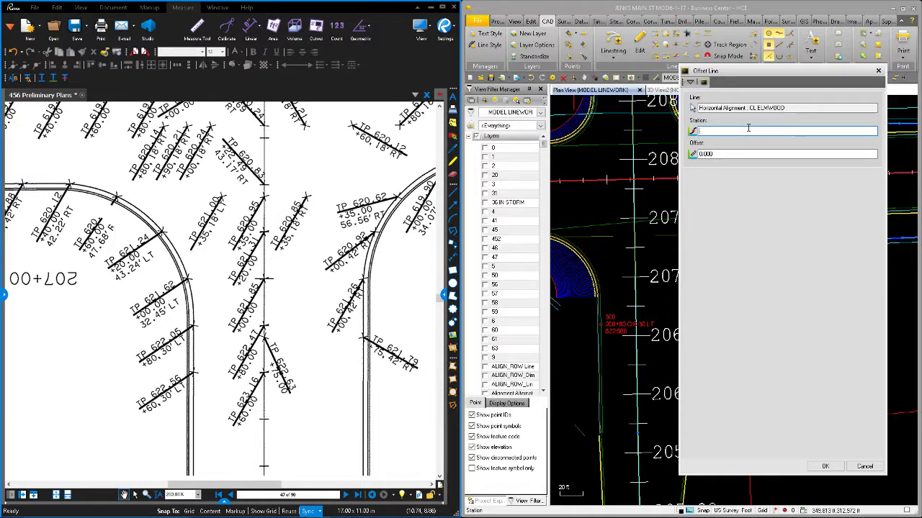
type("206+80")
key("Tab")
type("13")
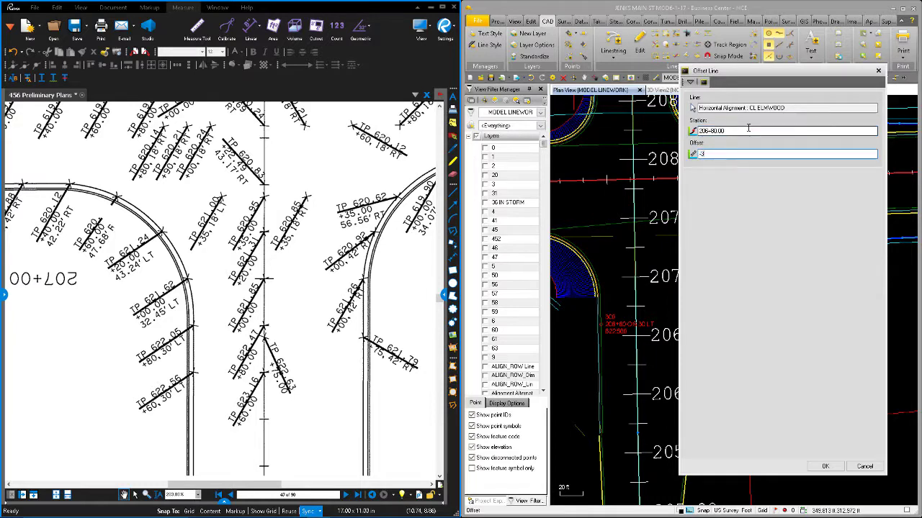
type("0")
key("Return")
key("Tab")
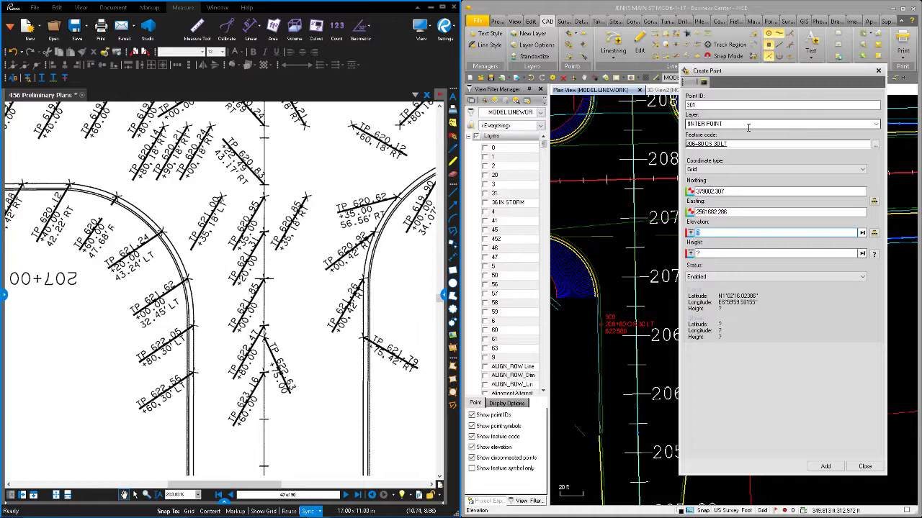
type("622.05")
key("Return")
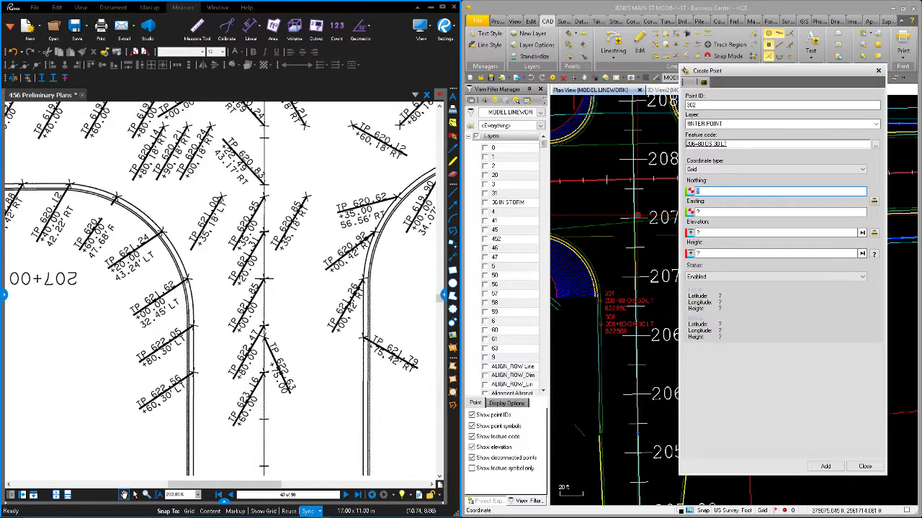
Step: Change the feature code to '207+00 OS 32.45' for point 302
scroll(598, 326, "up", 2)
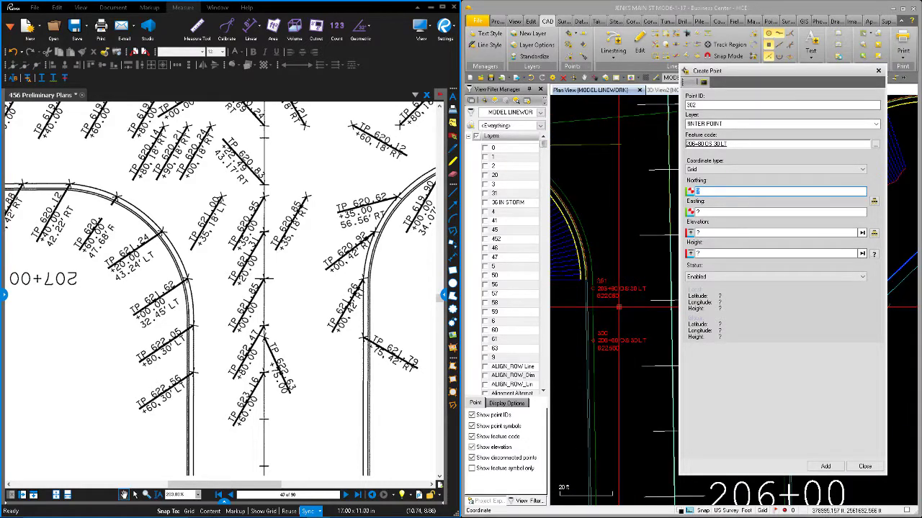
left_click(729, 144)
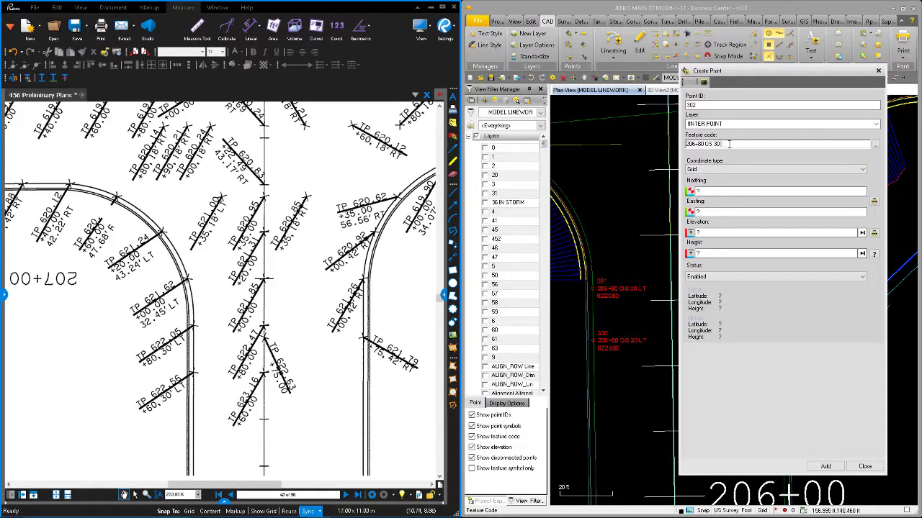
key("BackSpace")
key("BackSpace")
key("BackSpace")
key("BackSpace")
key("BackSpace")
key("BackSpace")
key("BackSpace")
key("BackSpace")
key("BackSpace")
key("BackSpace")
type("7+00 OS 32")
type("45")
key("BackSpace")
Step: Locate point 302 at station 207+00, offset -32.45 from CL ELMWOOD, and enter elevation 621.62
left_click(727, 191)
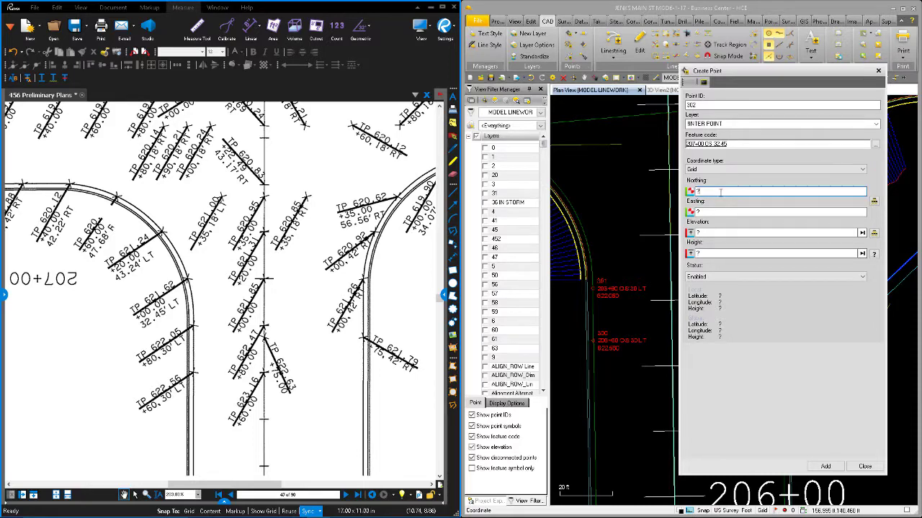
right_click(720, 192)
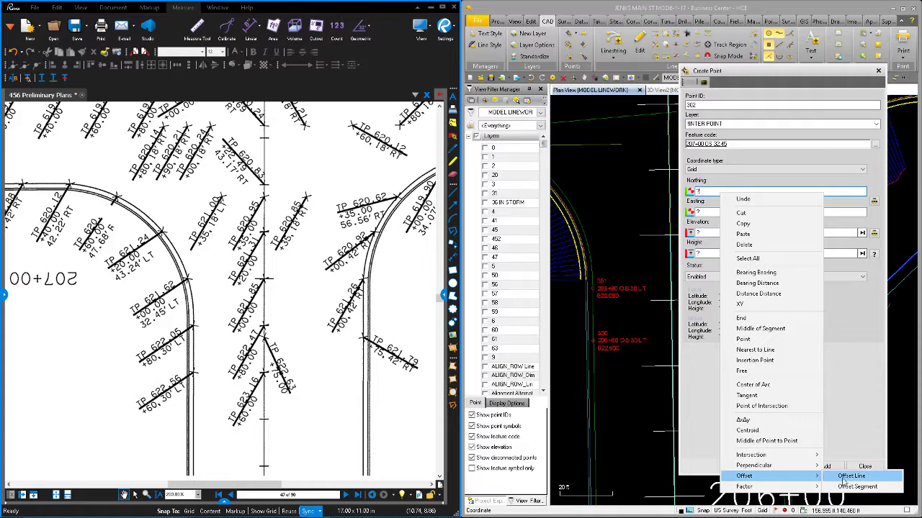
left_click(842, 483)
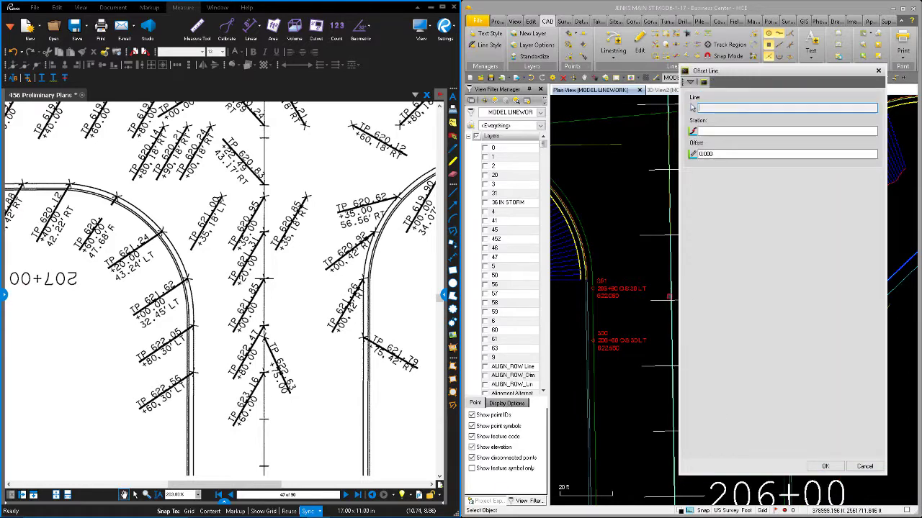
left_click(702, 131)
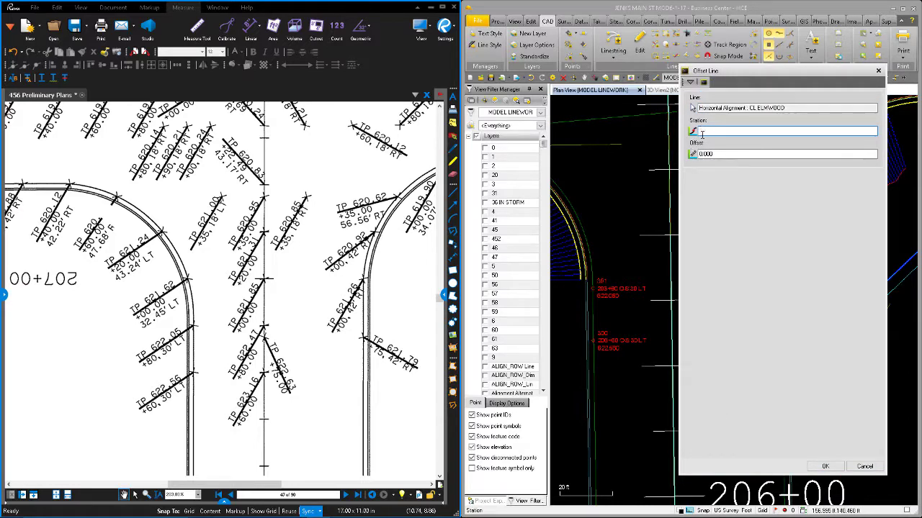
type("207+00")
key("Tab")
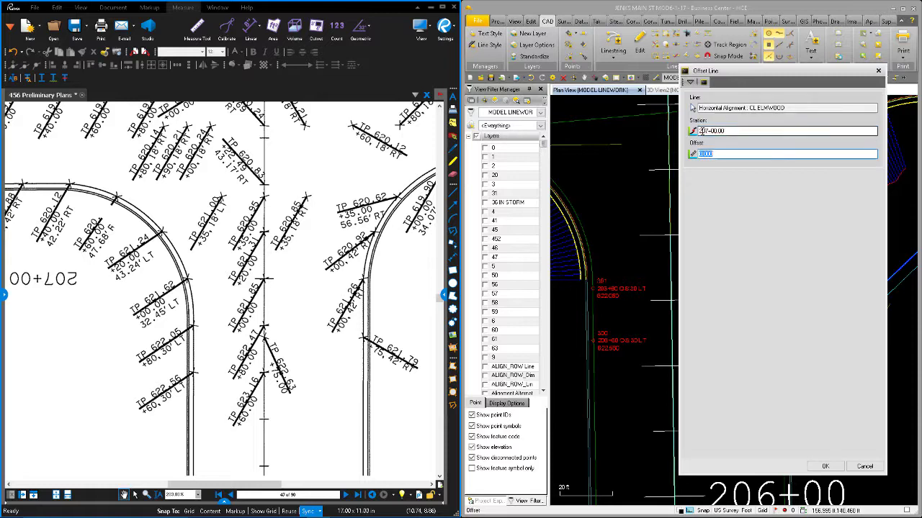
type("13.4")
key("BackSpace")
key("BackSpace")
key("BackSpace")
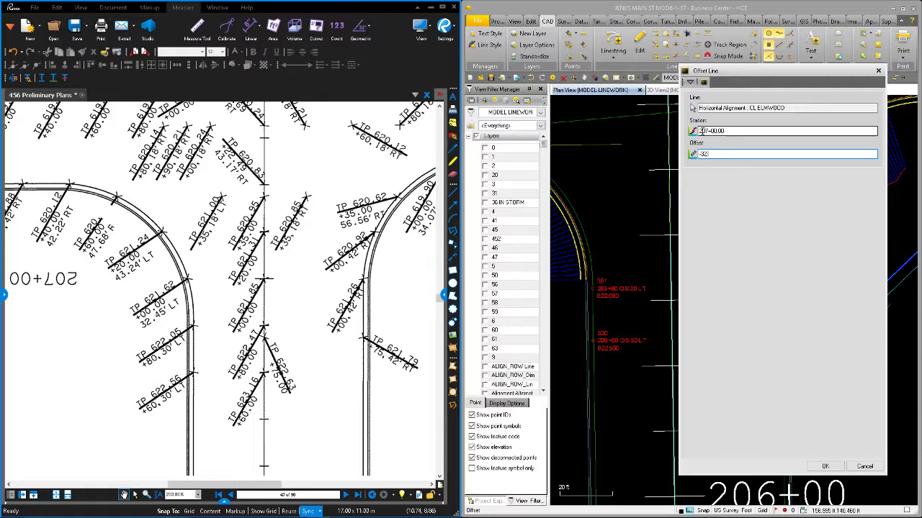
type("2.5")
type("45")
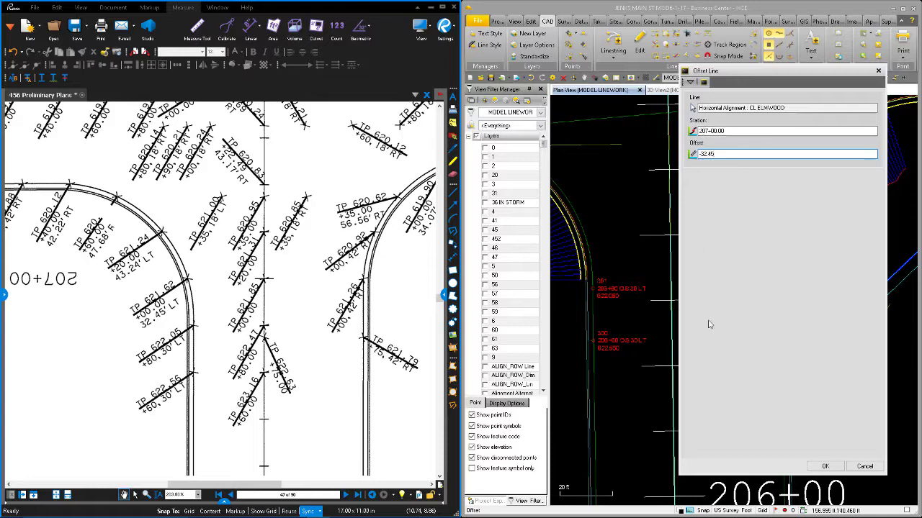
left_click(825, 467)
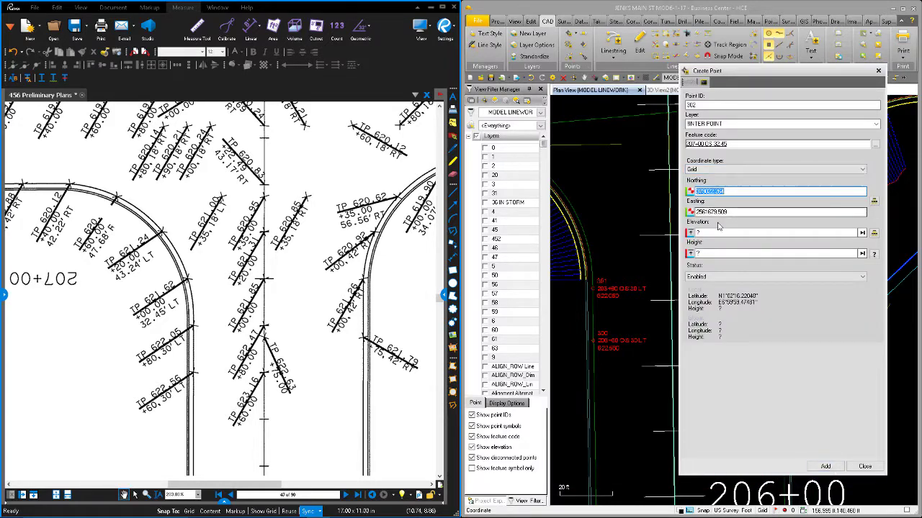
left_click(696, 232)
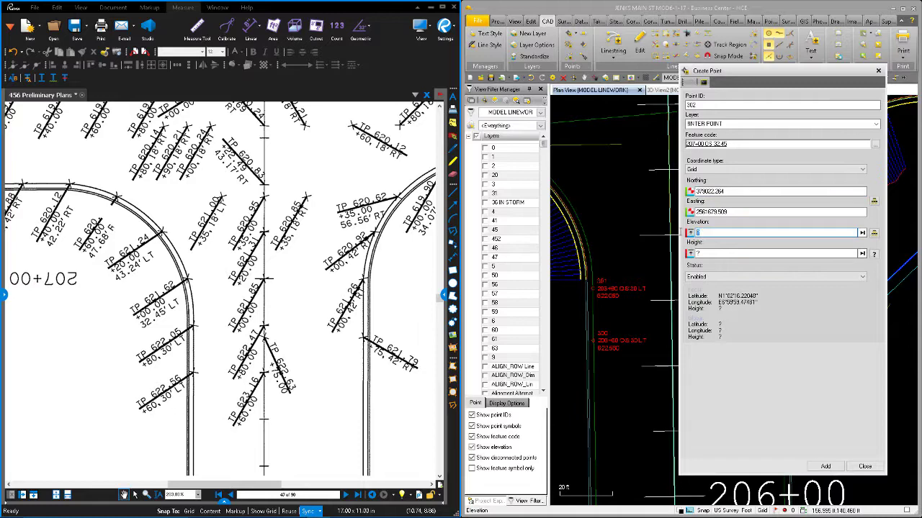
type("621.62")
Step: Add point 302 to the project and close the Create Point dialog
key("Return")
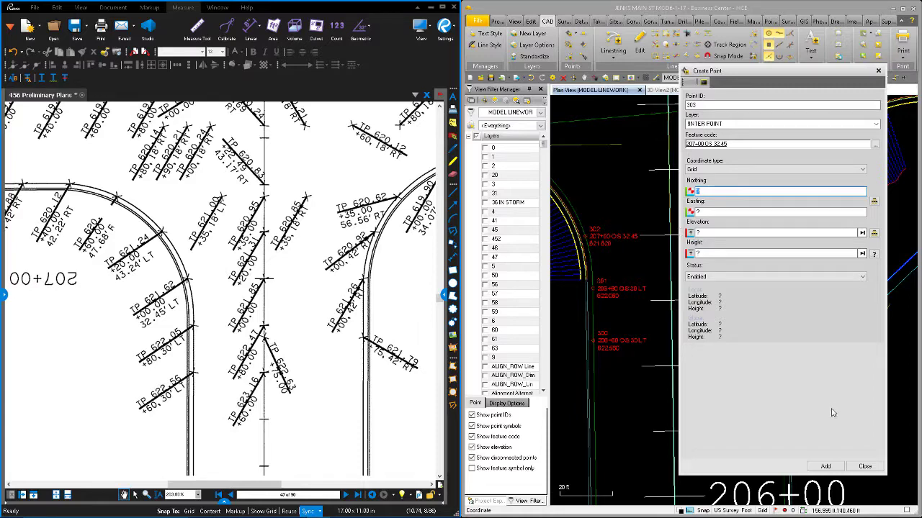
left_click(864, 466)
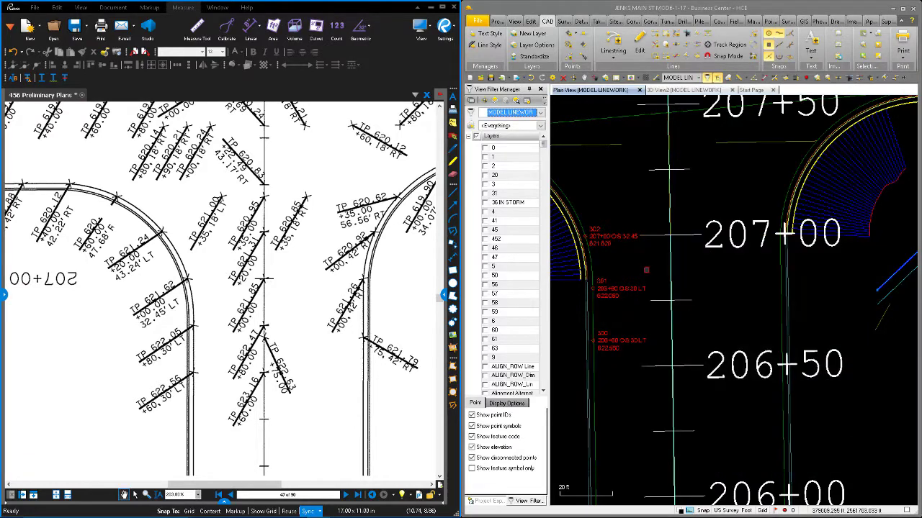